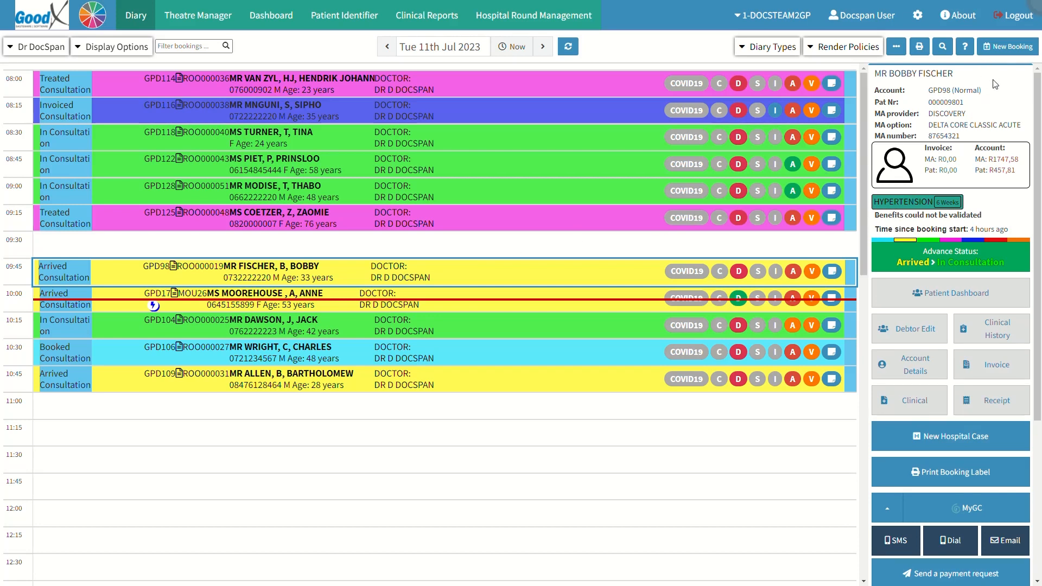
scroll(993, 326, down, 3)
click(990, 487)
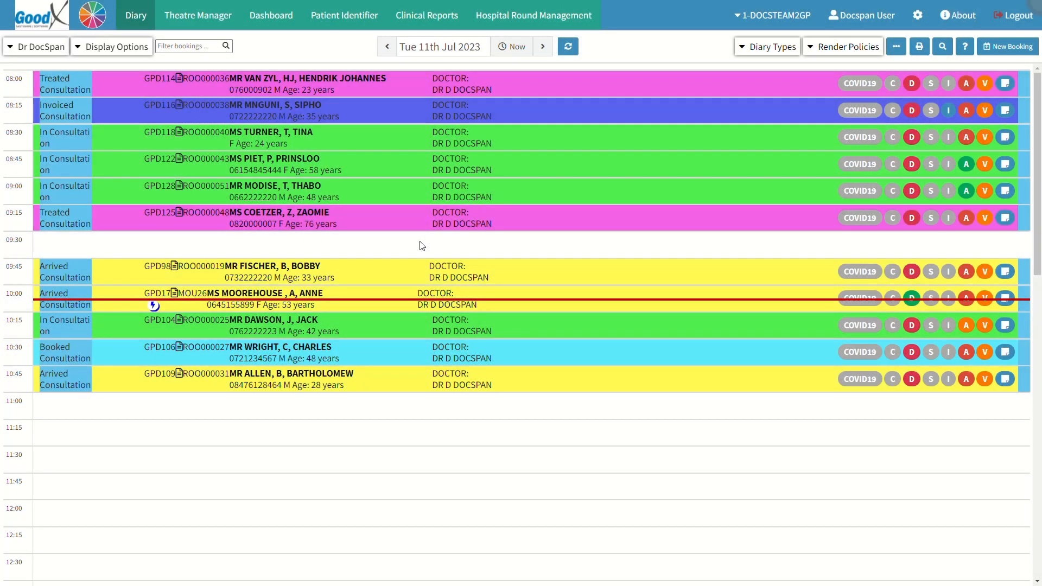
Step: Search the Debtors module for the patient by first name and select the debtor record with DISCOVERY medical aid
click(95, 24)
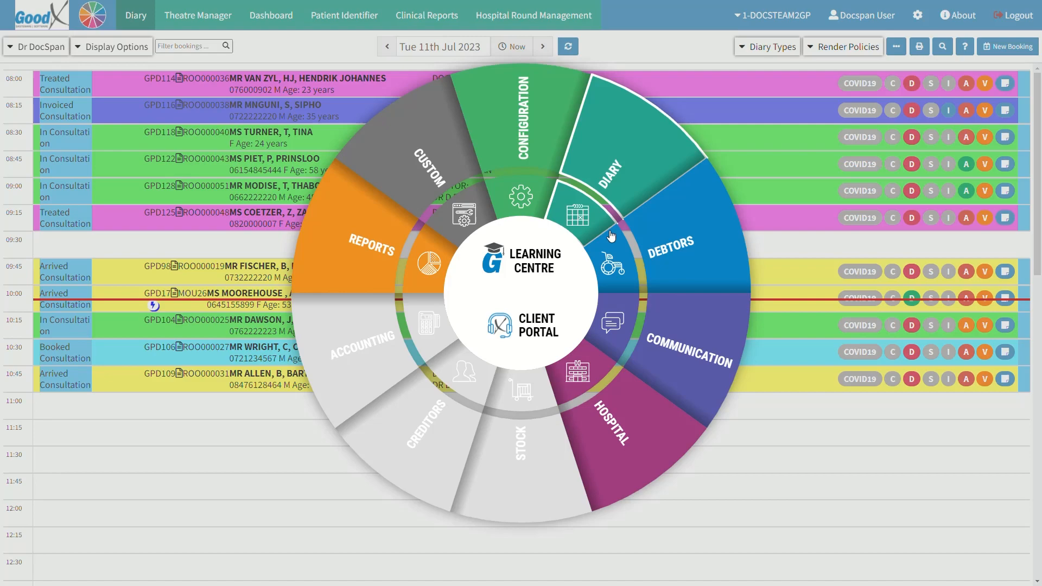
click(710, 256)
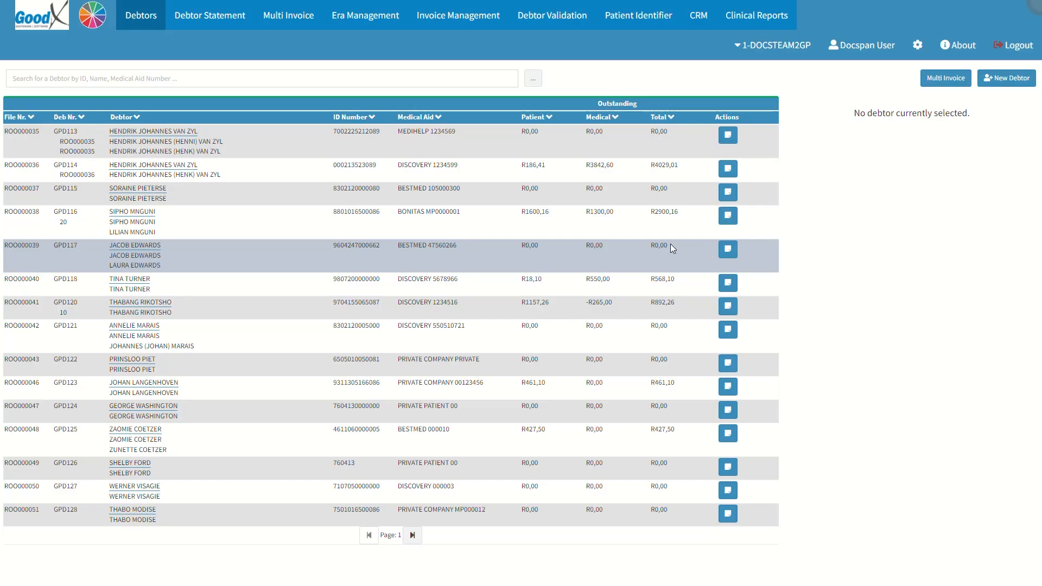
click(35, 71)
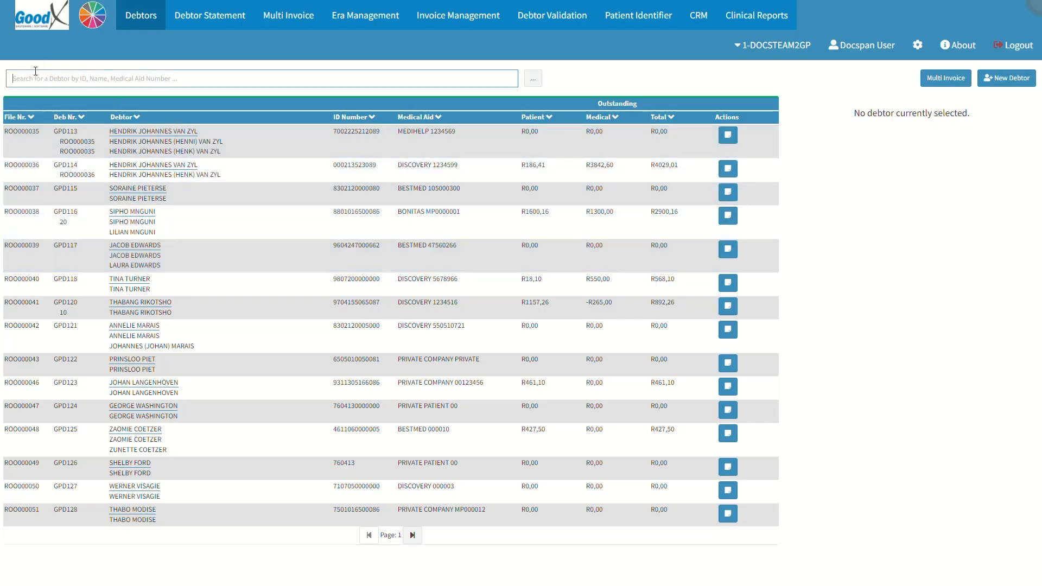
text(Bobby)
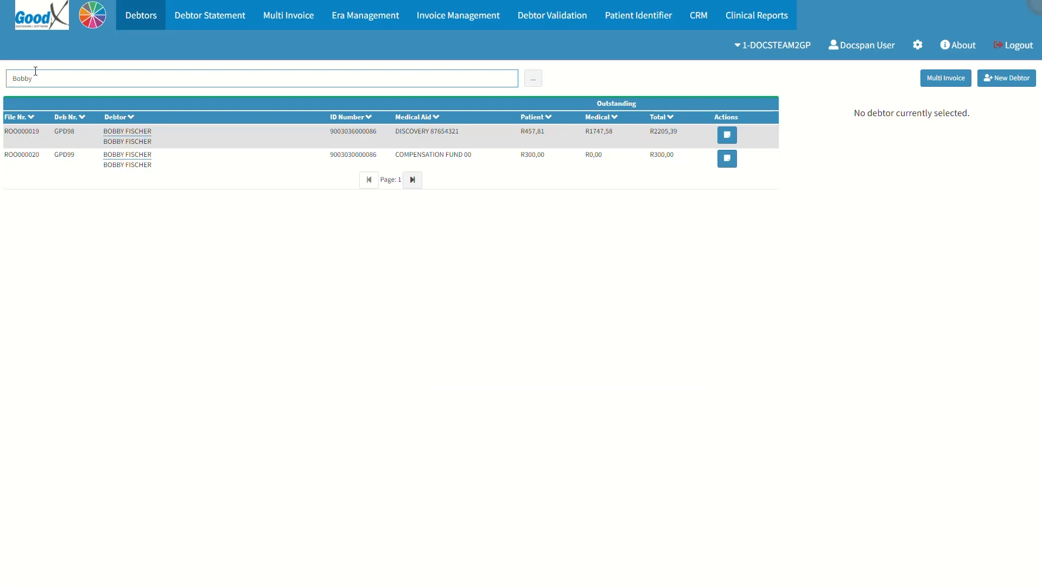
click(181, 133)
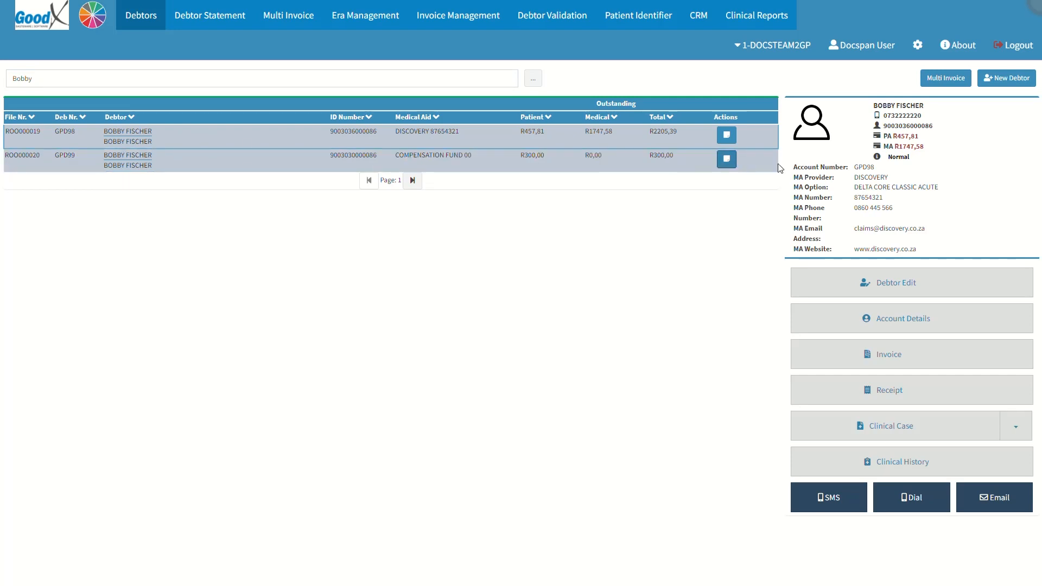
click(950, 110)
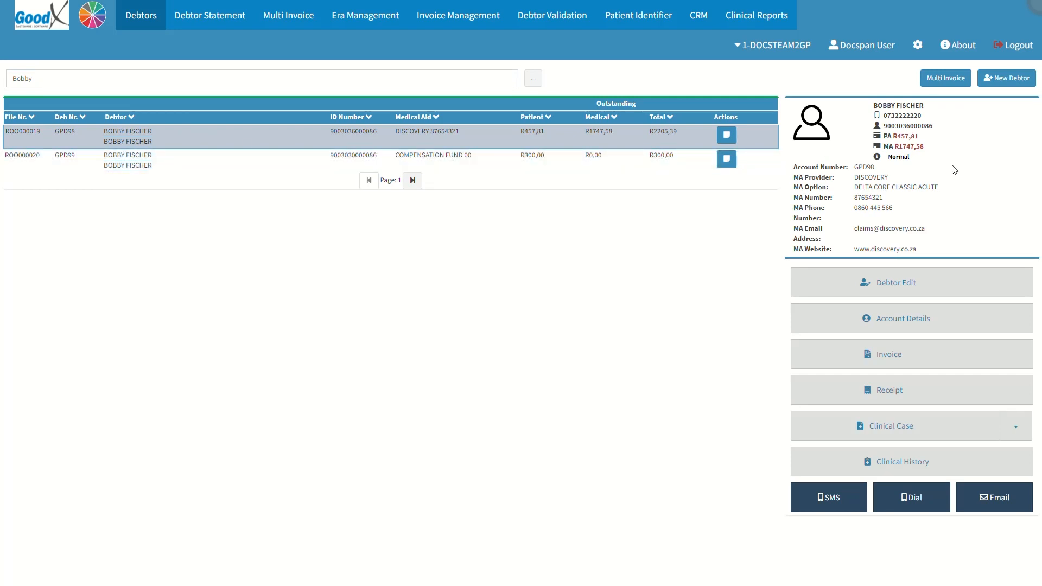
Step: Open the selected debtor's account details and go to the uploaded documents
click(947, 319)
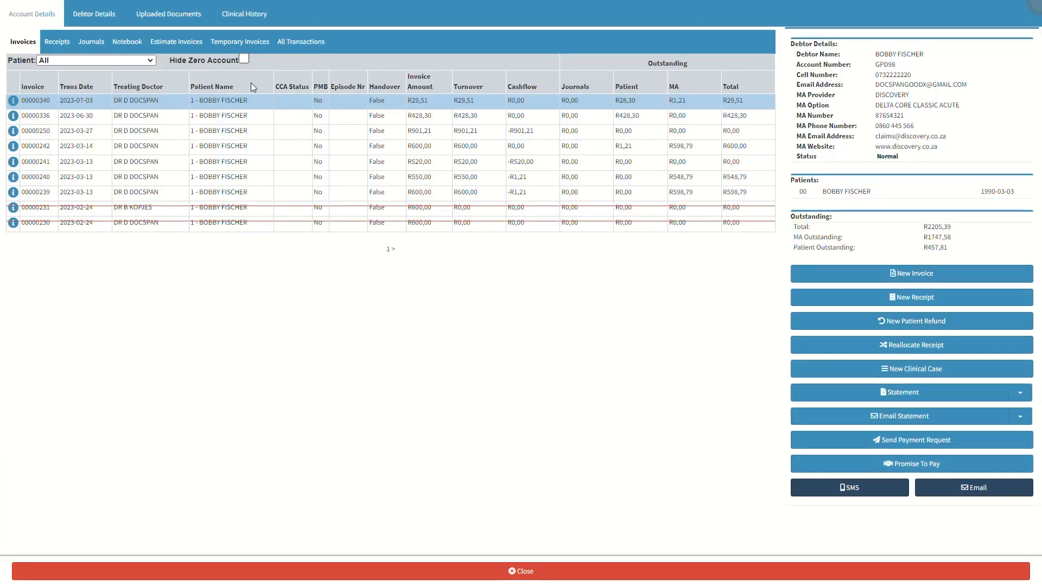
click(174, 13)
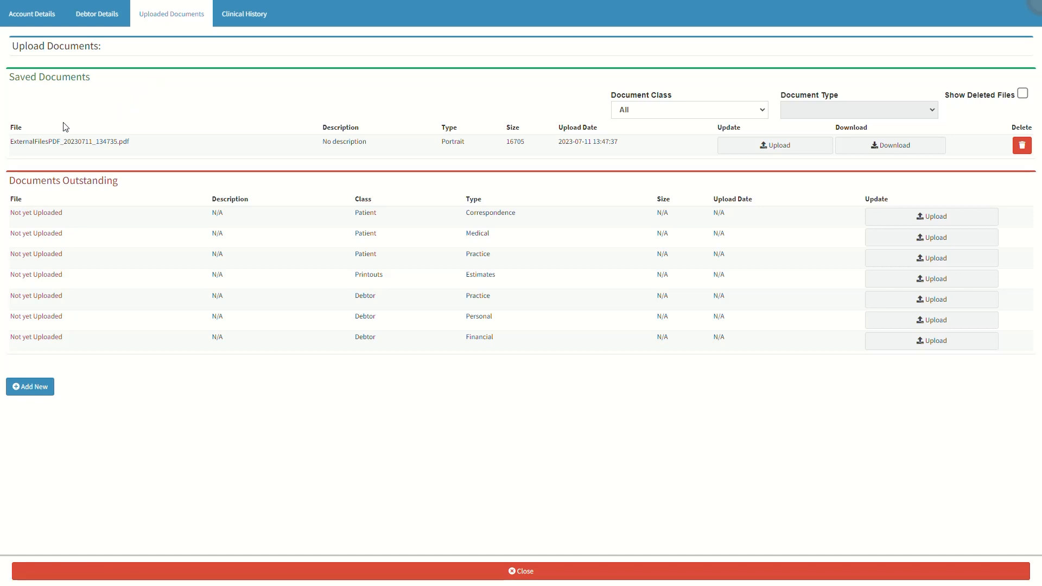
Step: Examine the saved documents list, including its file details, update, download and delete options, and the deleted-files filter
click(31, 124)
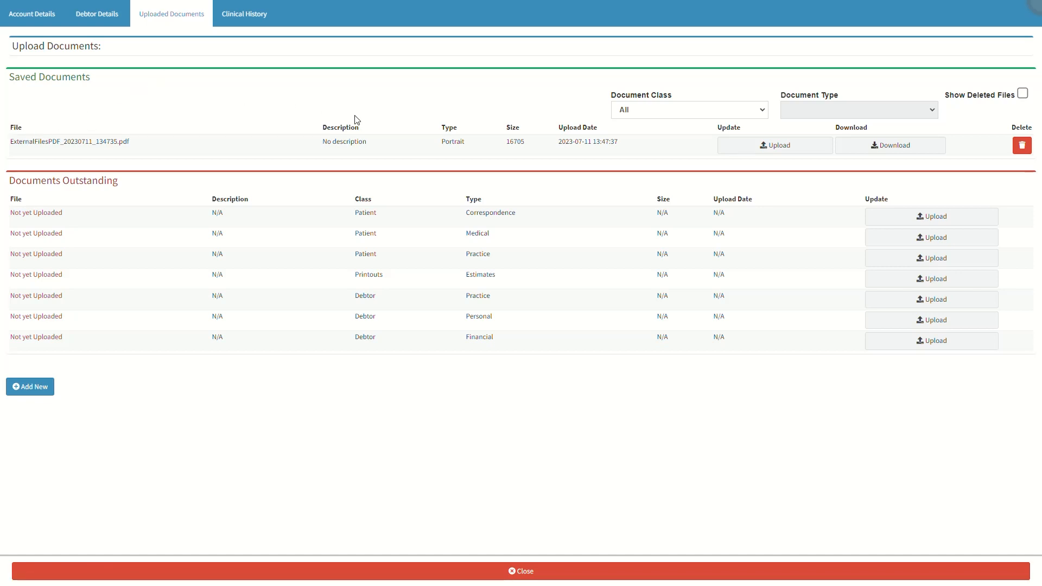
click(371, 130)
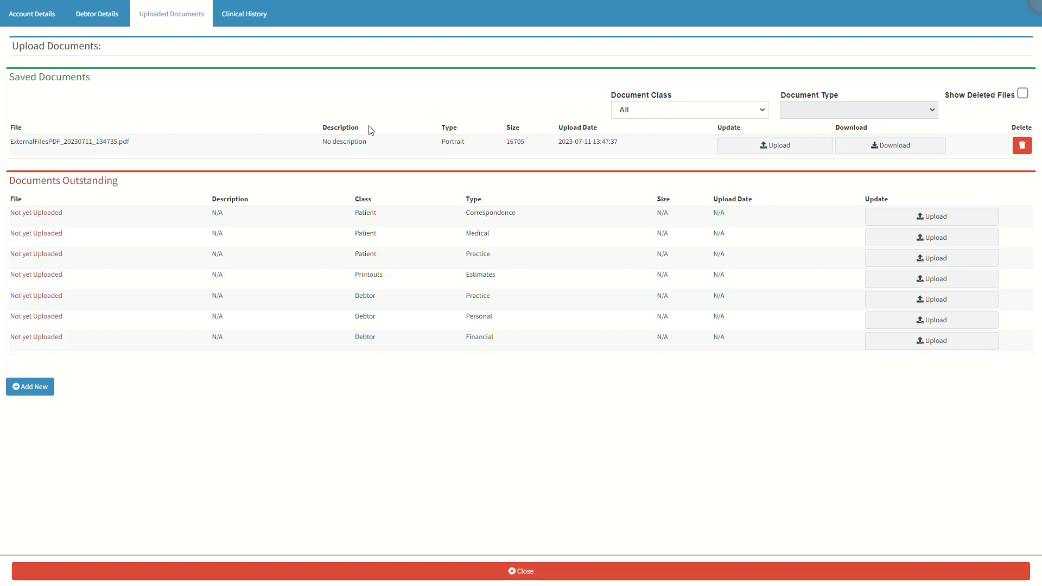
click(465, 130)
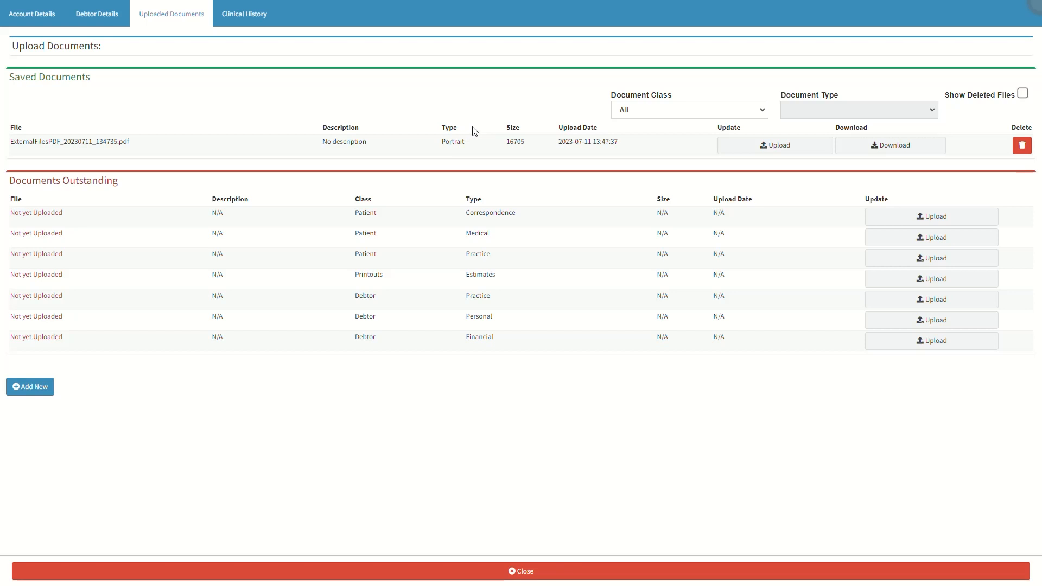
click(529, 129)
click(608, 133)
click(751, 130)
click(874, 129)
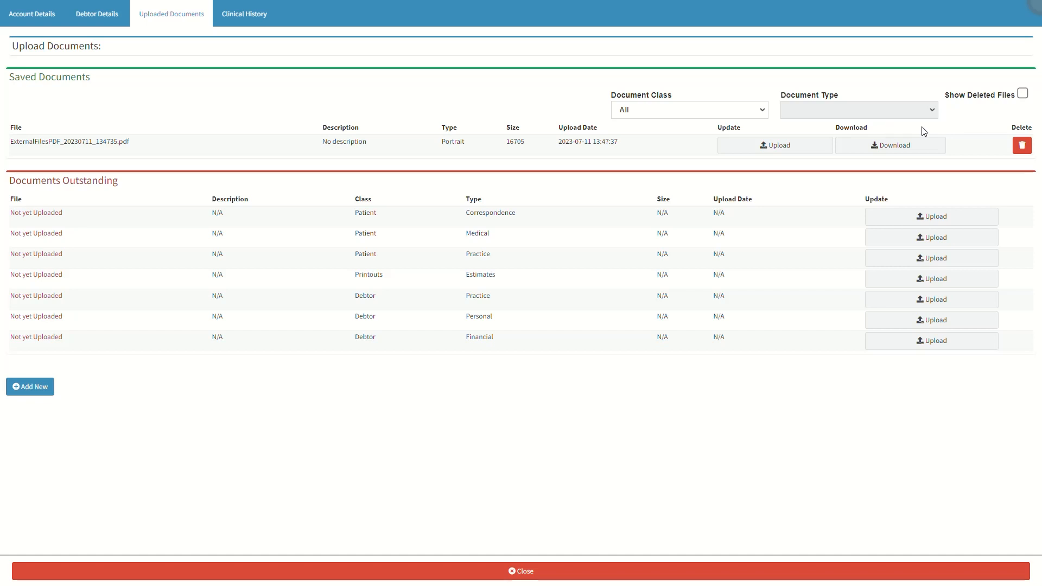
click(1025, 147)
click(1023, 96)
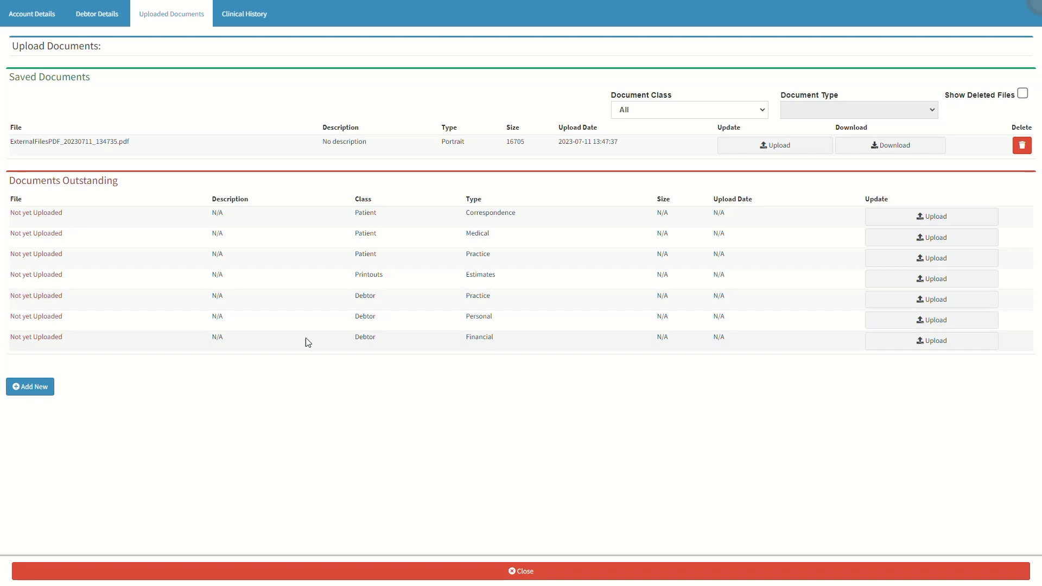
Step: Start a new document upload and review the available document classifications
click(33, 387)
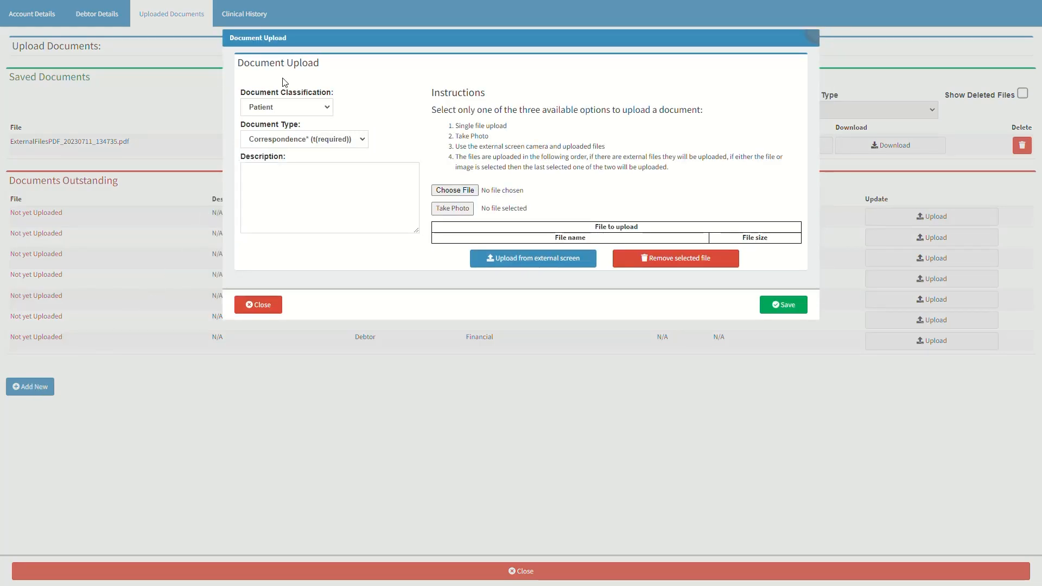
click(296, 38)
click(293, 109)
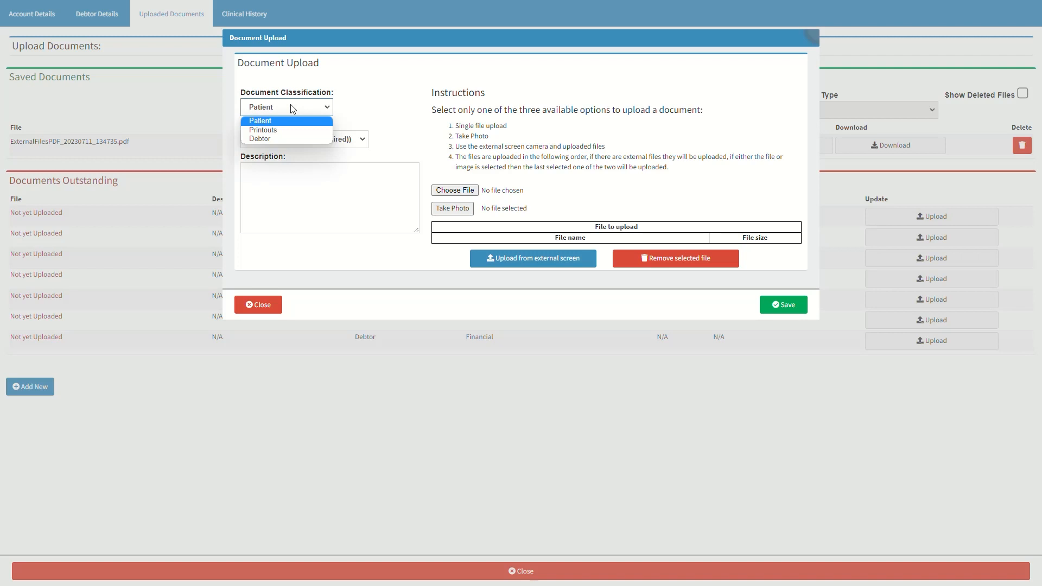
click(282, 139)
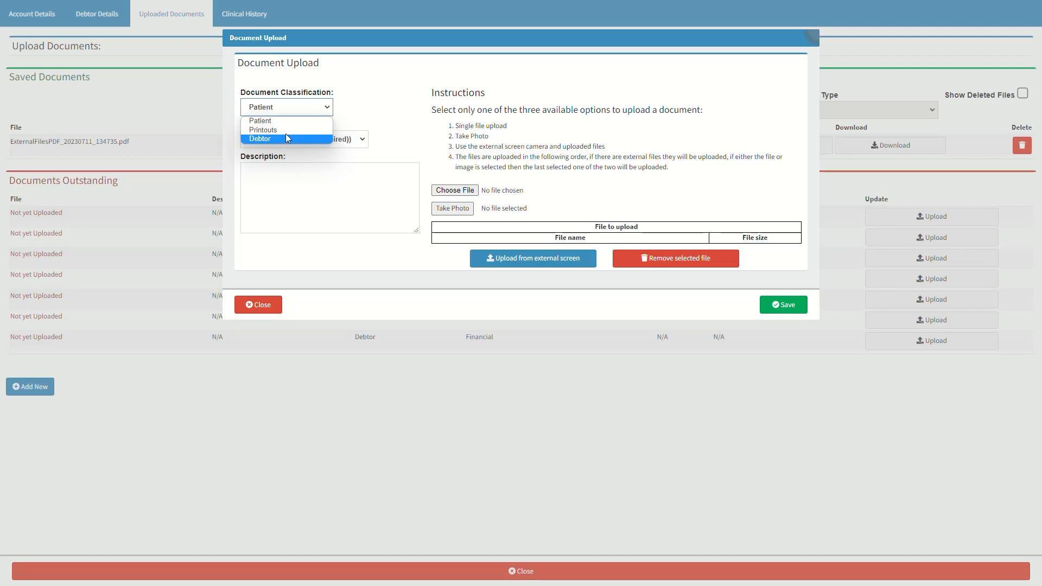
click(286, 126)
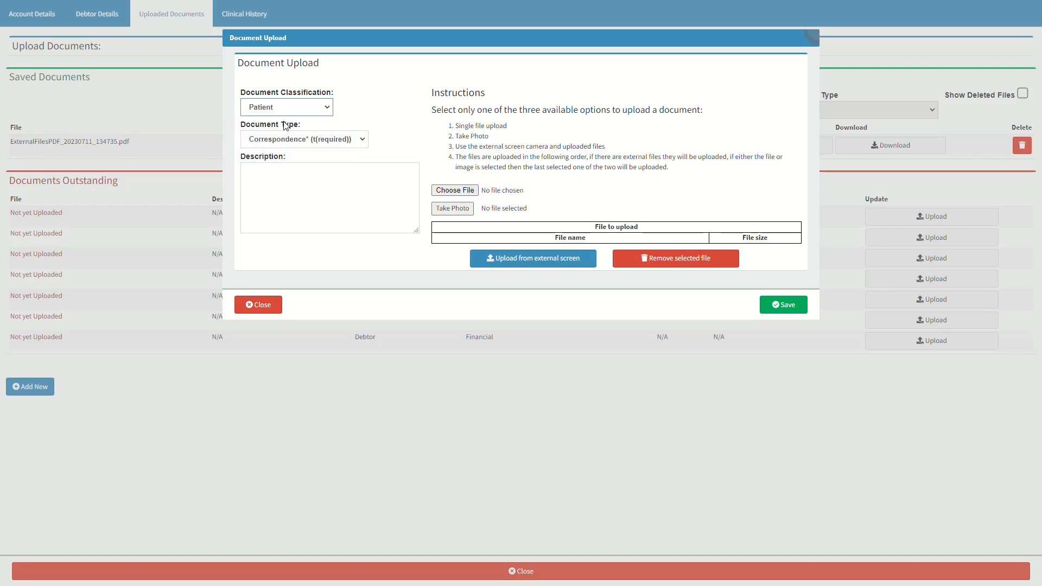
Step: Review the document types offered for the Patient classification
click(317, 138)
click(322, 139)
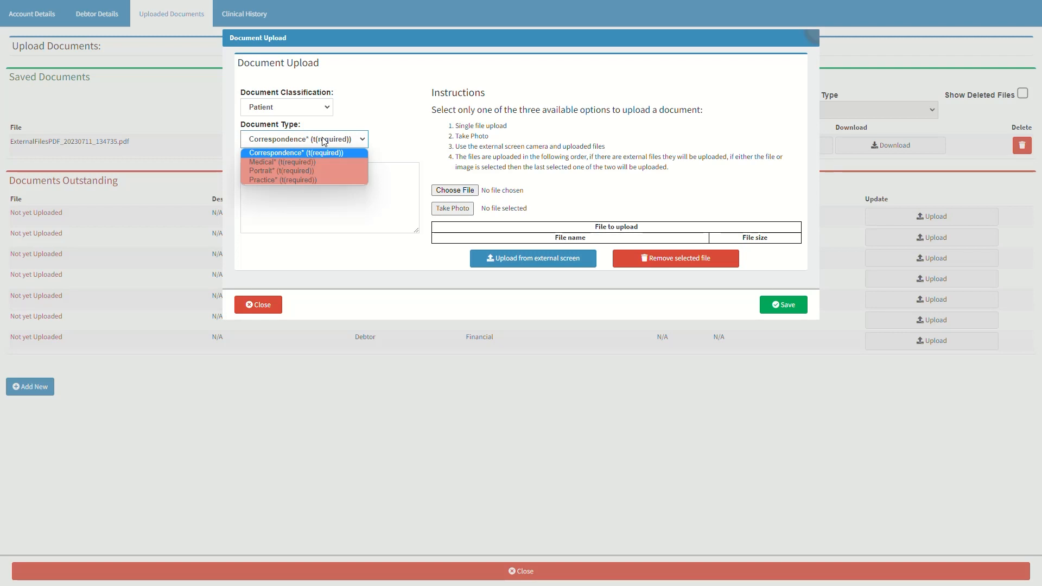
click(347, 153)
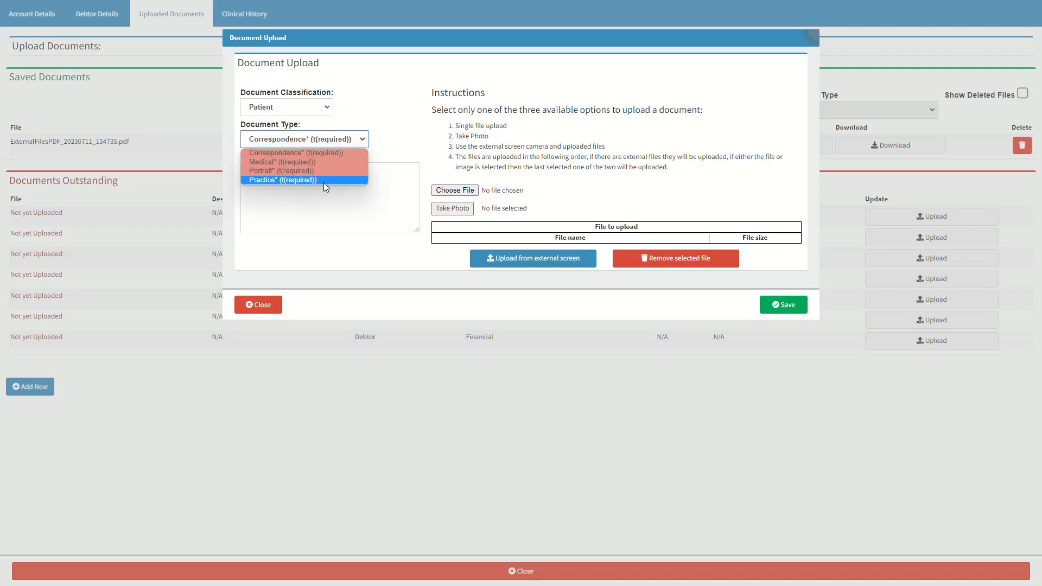
click(348, 152)
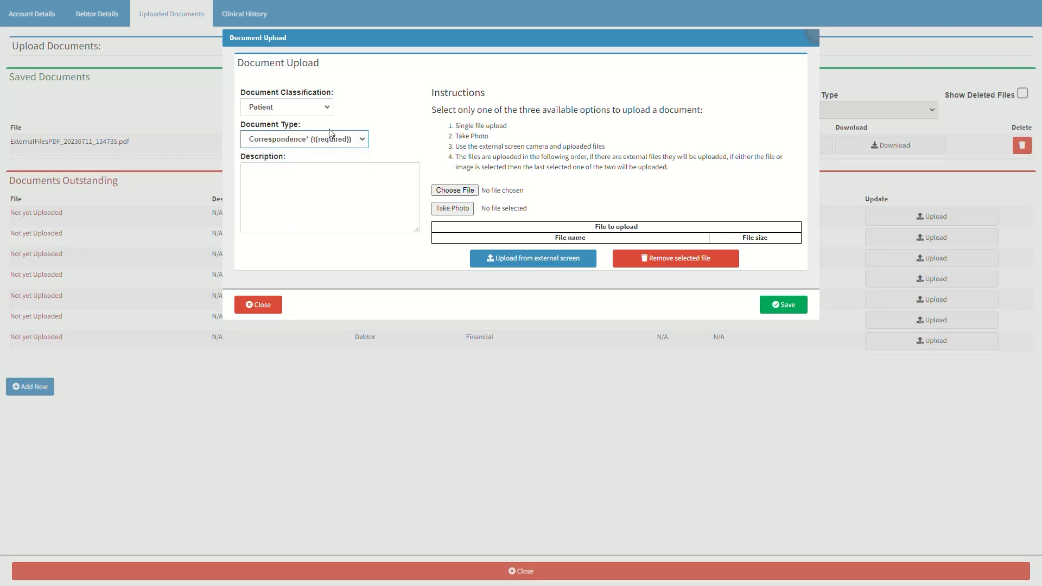
Step: Set the document classification to Printouts with the Estimates document type
click(299, 109)
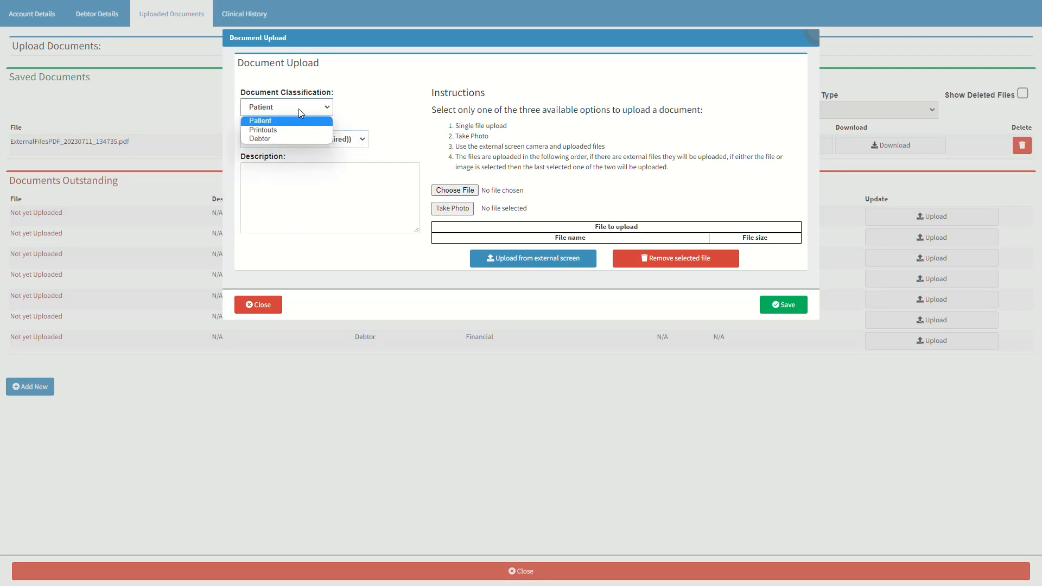
click(294, 132)
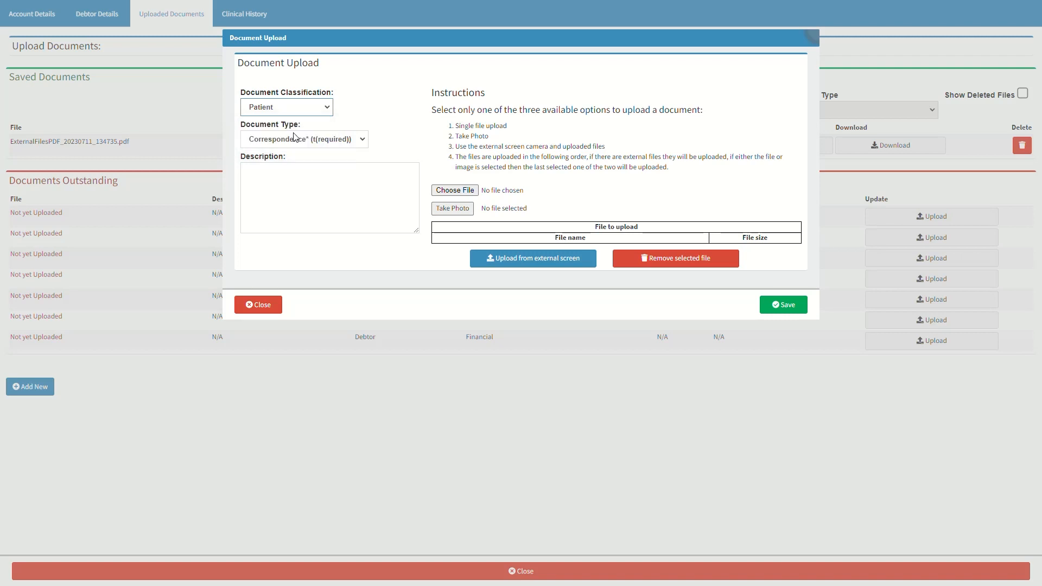
click(381, 115)
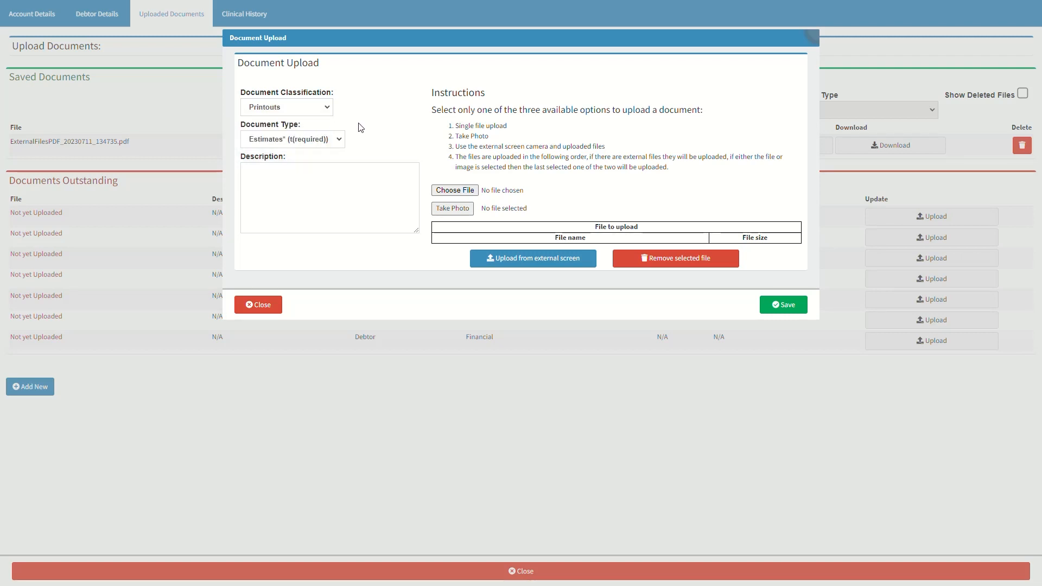
click(324, 139)
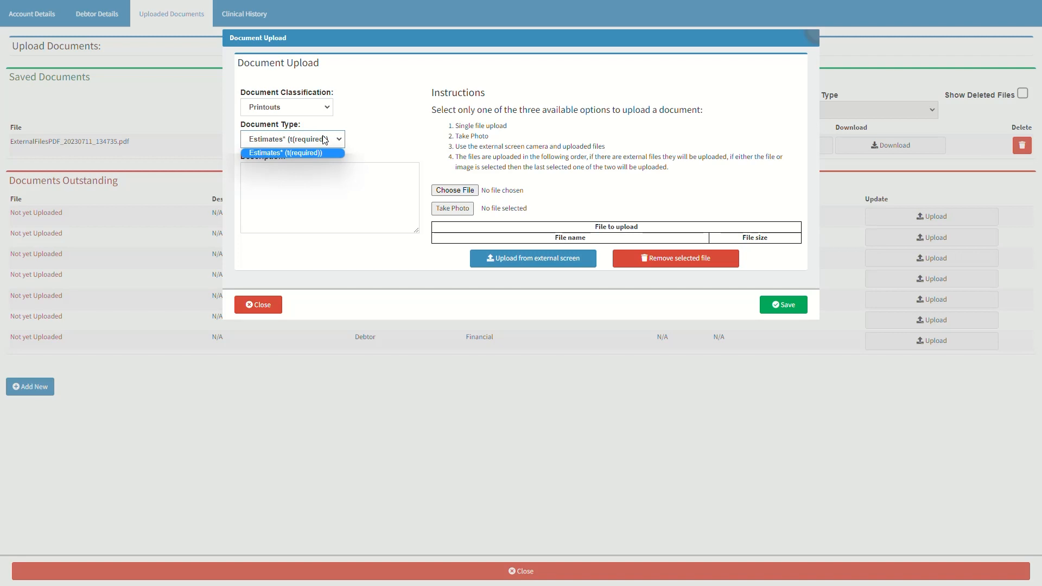
click(328, 154)
Step: Set the document classification to Debtor and the document type to Practice
click(298, 108)
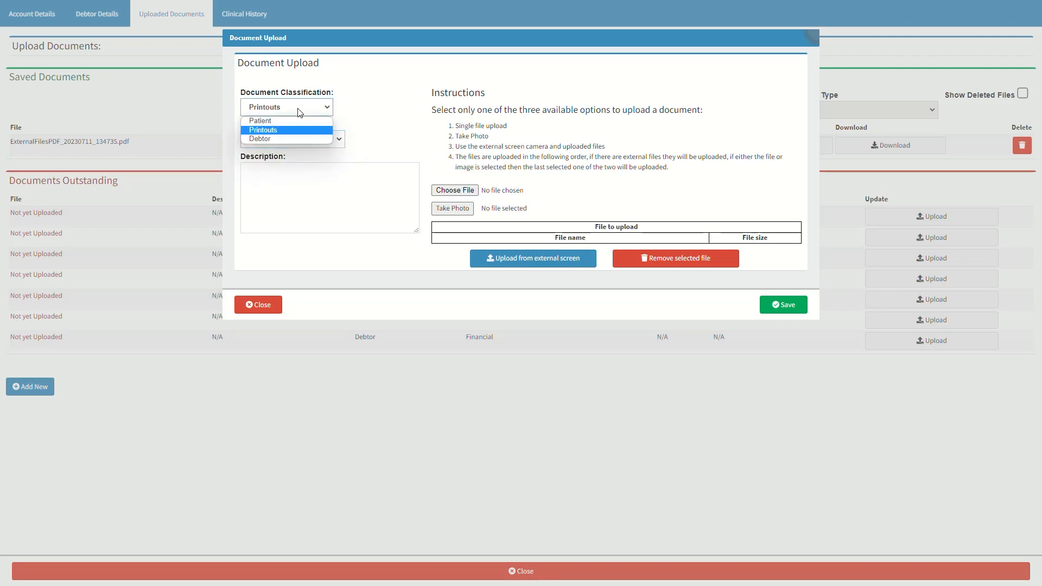
click(283, 139)
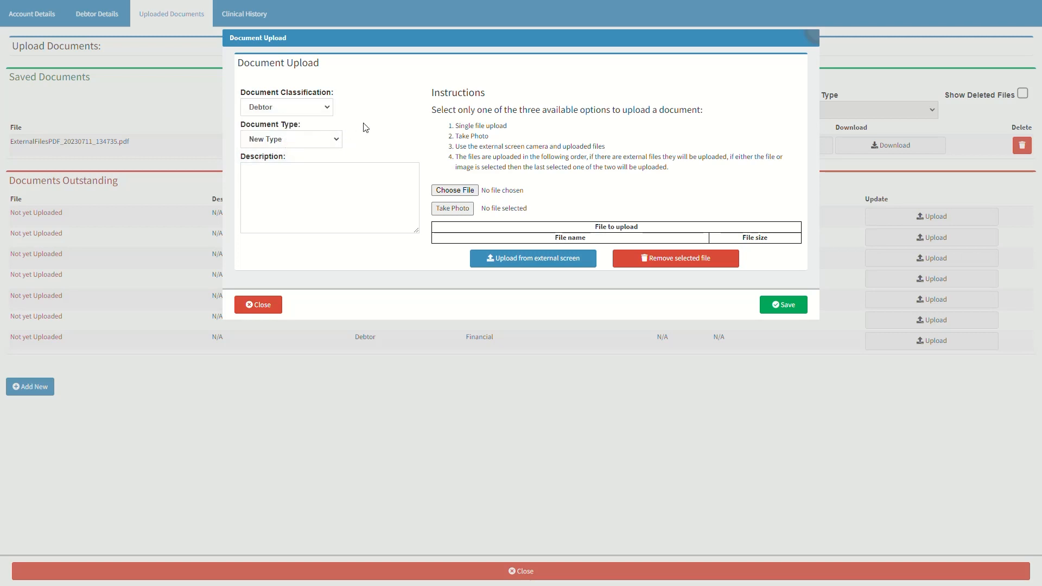
click(298, 140)
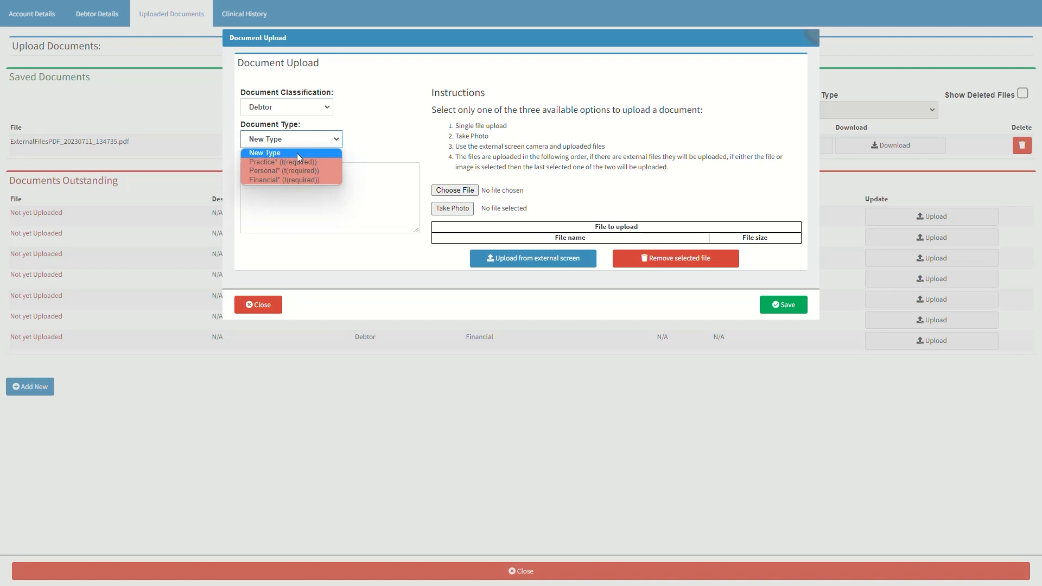
click(324, 162)
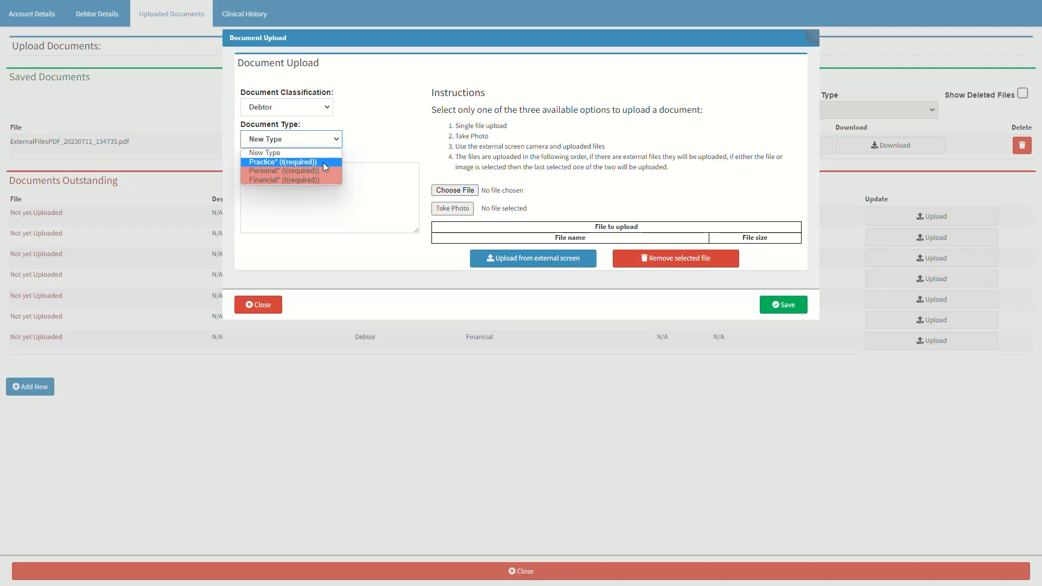
click(323, 172)
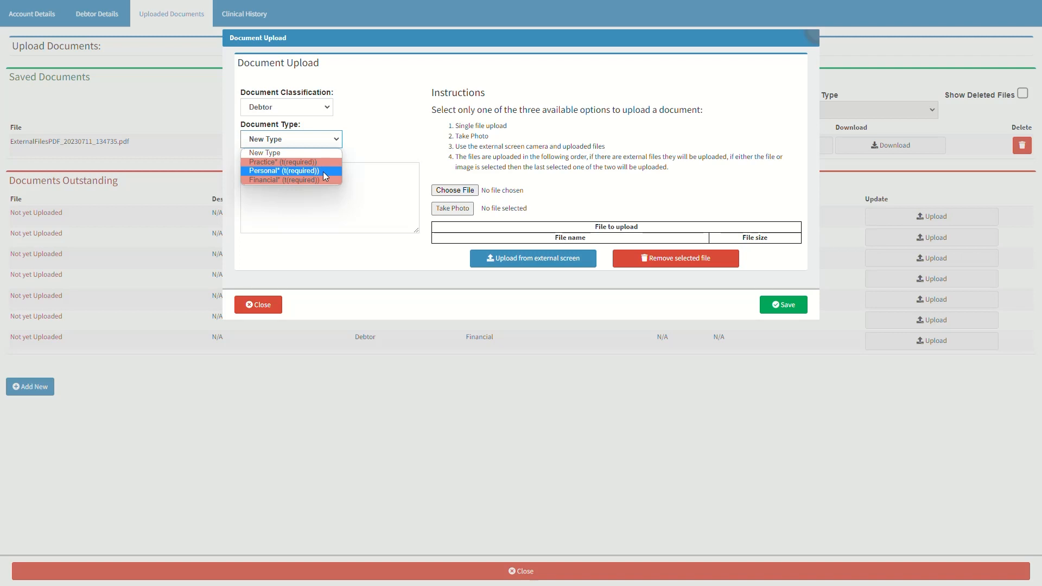
click(324, 181)
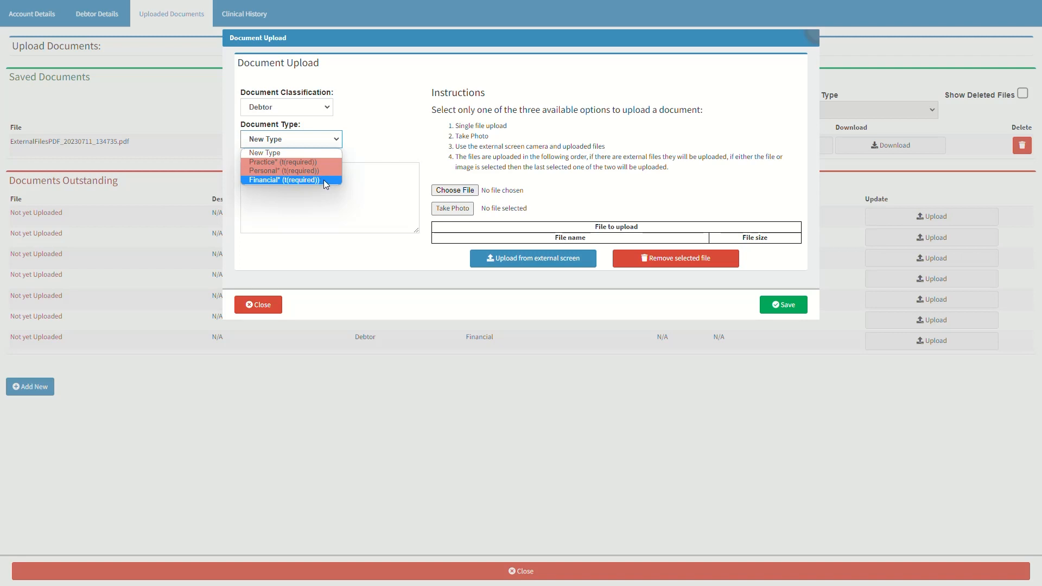
click(324, 164)
click(385, 120)
Step: Enter "Practice related information." as the document's description
click(281, 184)
text(Practice related information.)
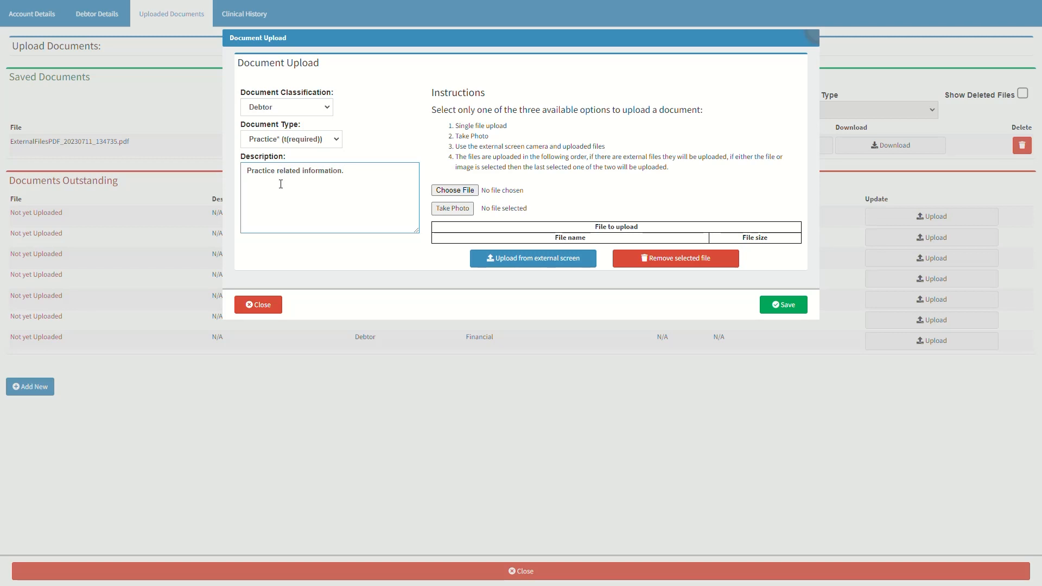
click(305, 252)
Step: Choose the Medical Aid Statement PDF from the Practice Information folder as the file to upload
click(466, 190)
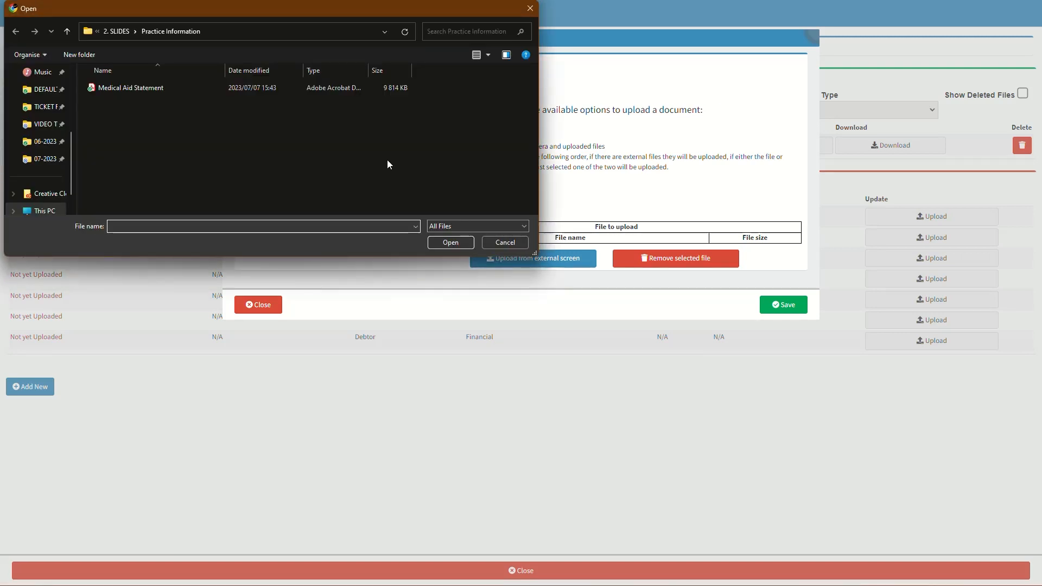
click(174, 91)
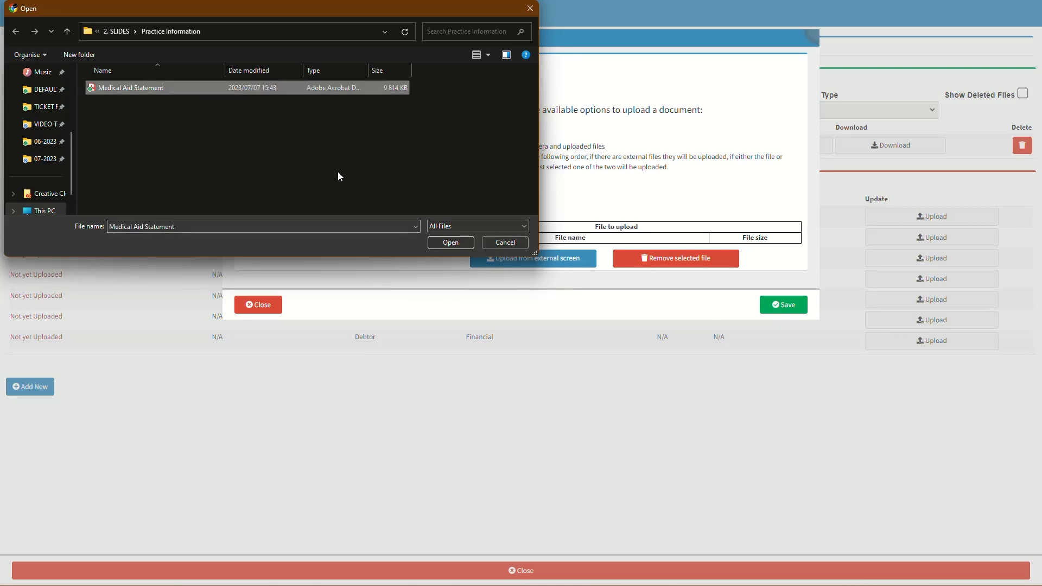
click(461, 244)
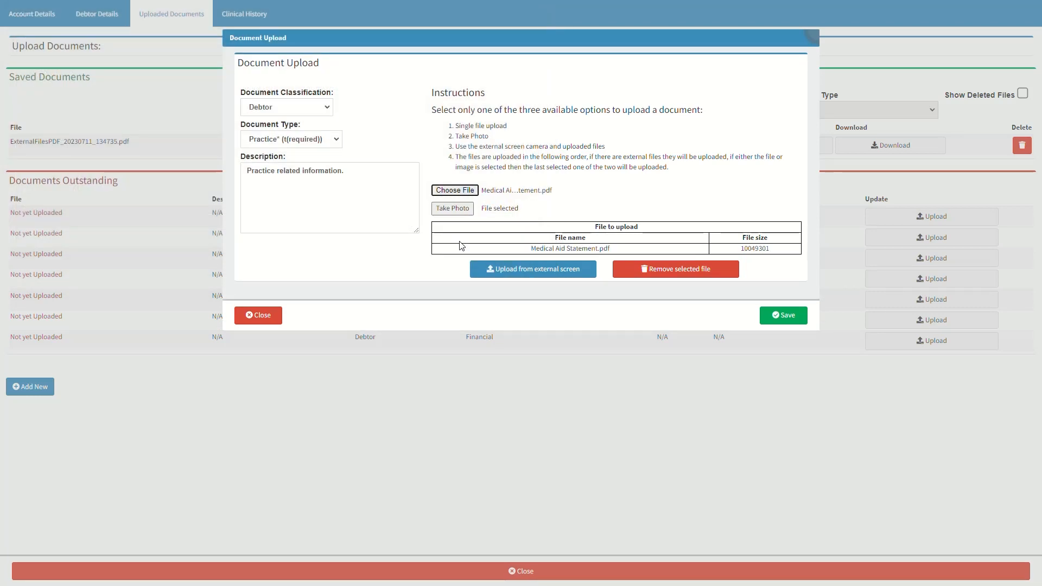
Step: Examine the photo capture options for the document upload and close them without saving an image
click(467, 210)
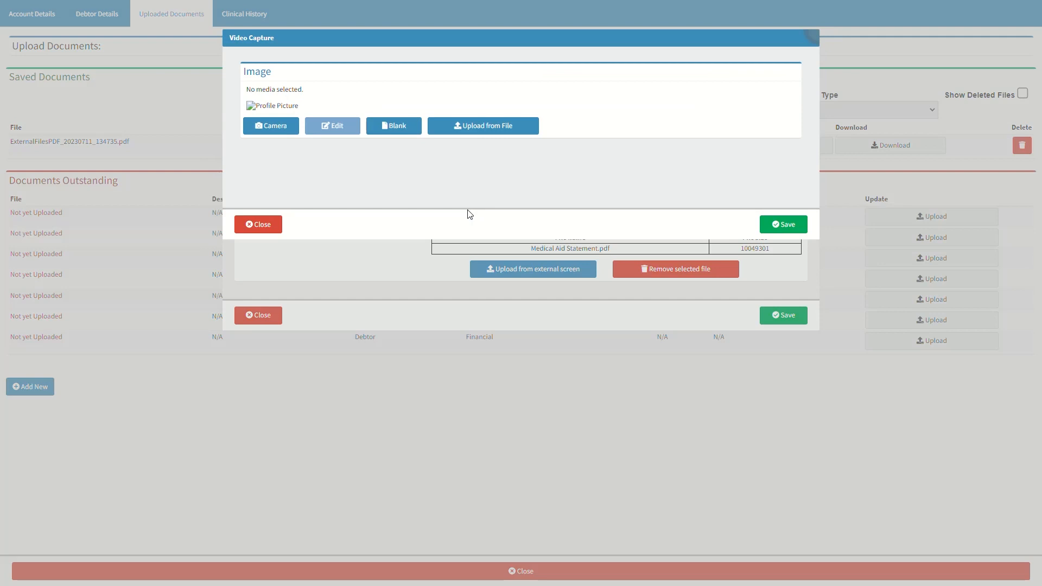
click(283, 39)
click(797, 225)
click(277, 228)
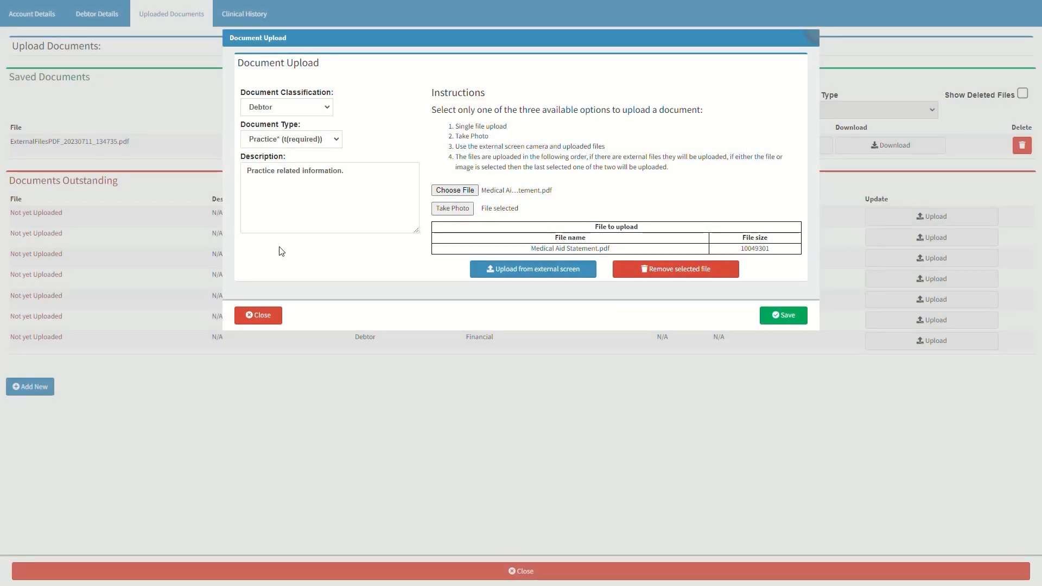
Step: Mark the image with ID 22 in the external screen files and close the list without adding it
click(593, 272)
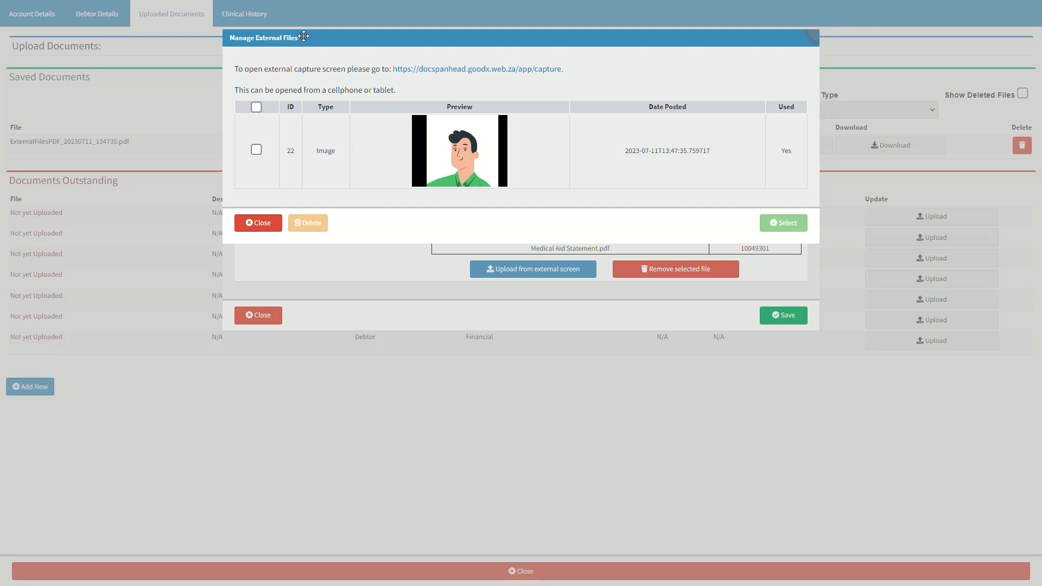
click(256, 150)
click(275, 224)
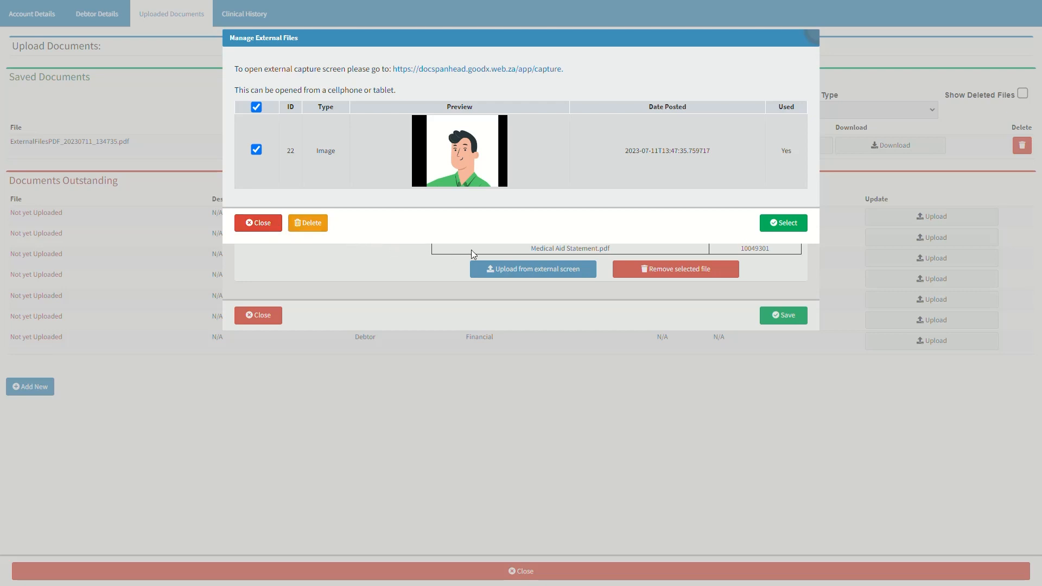
click(800, 225)
click(271, 224)
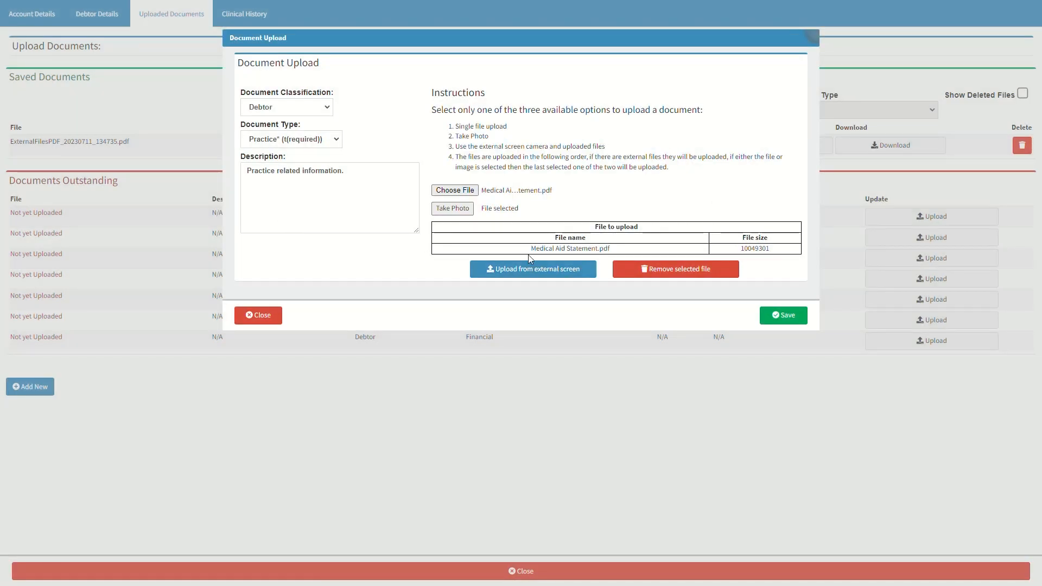
Step: Remove the selected Medical Aid Statement PDF, and exit the document upload and the debtor's account without saving
click(720, 274)
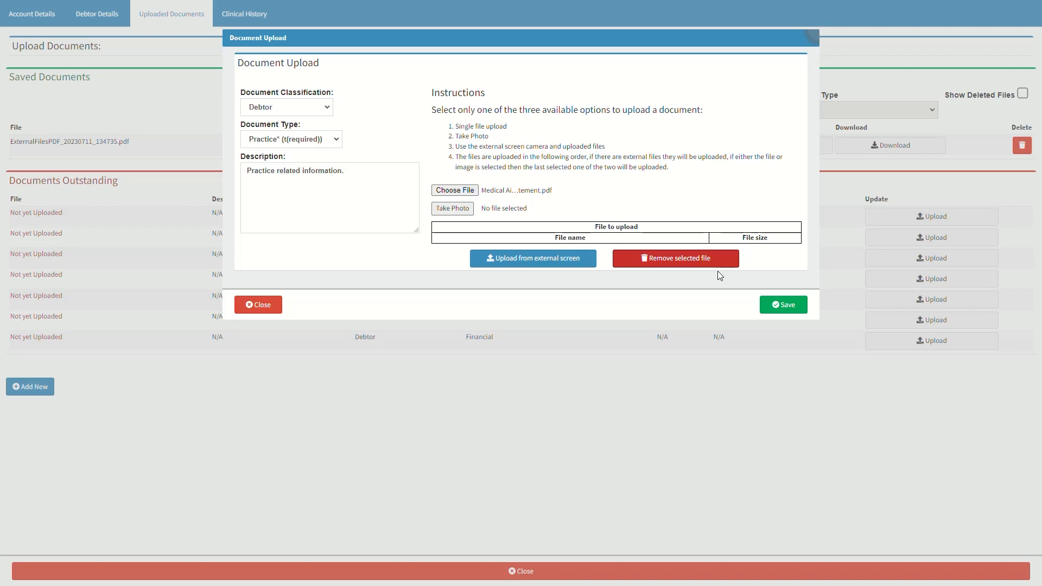
click(275, 306)
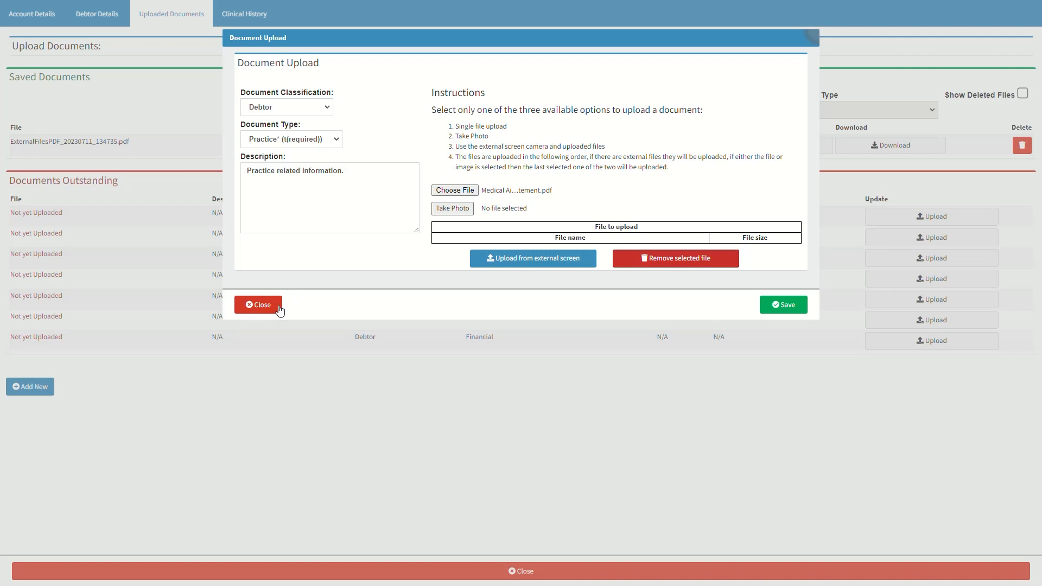
click(794, 307)
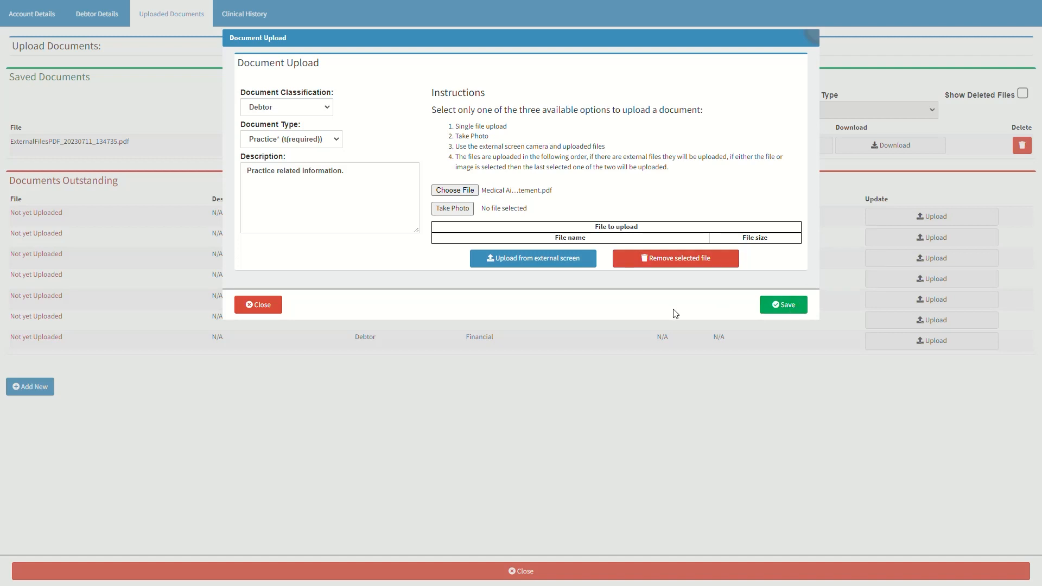
click(275, 305)
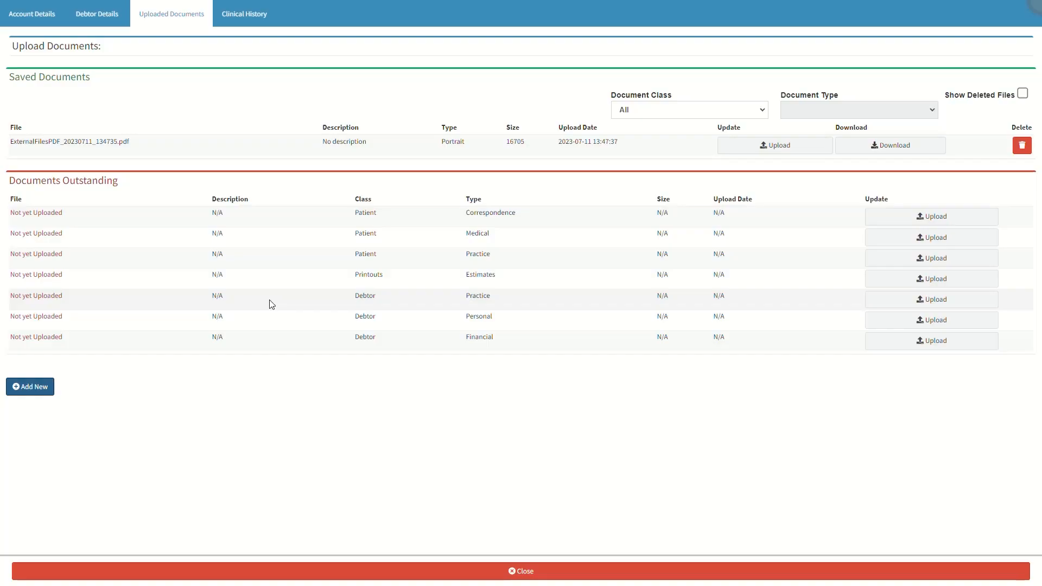
click(542, 572)
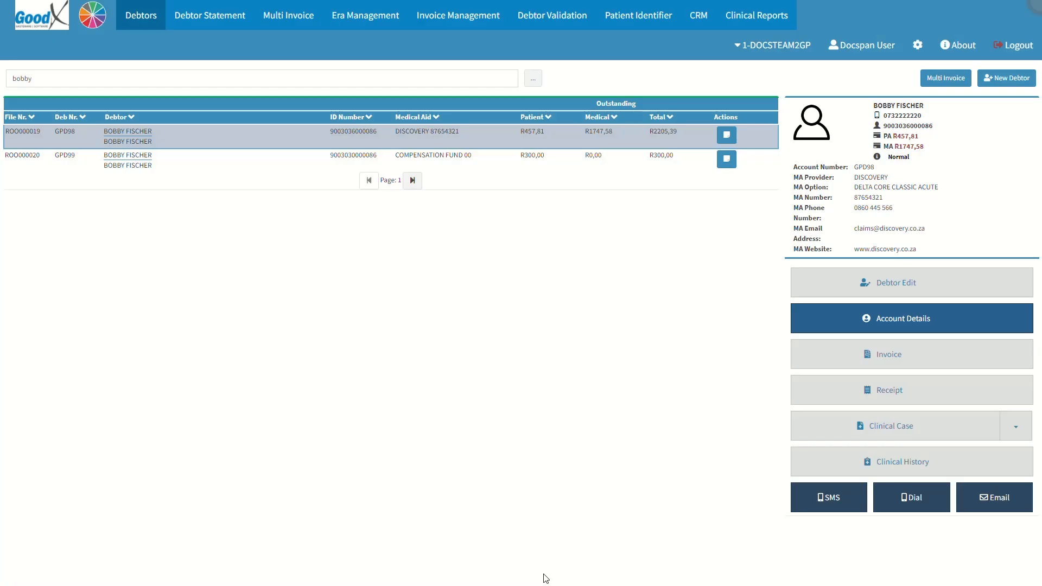